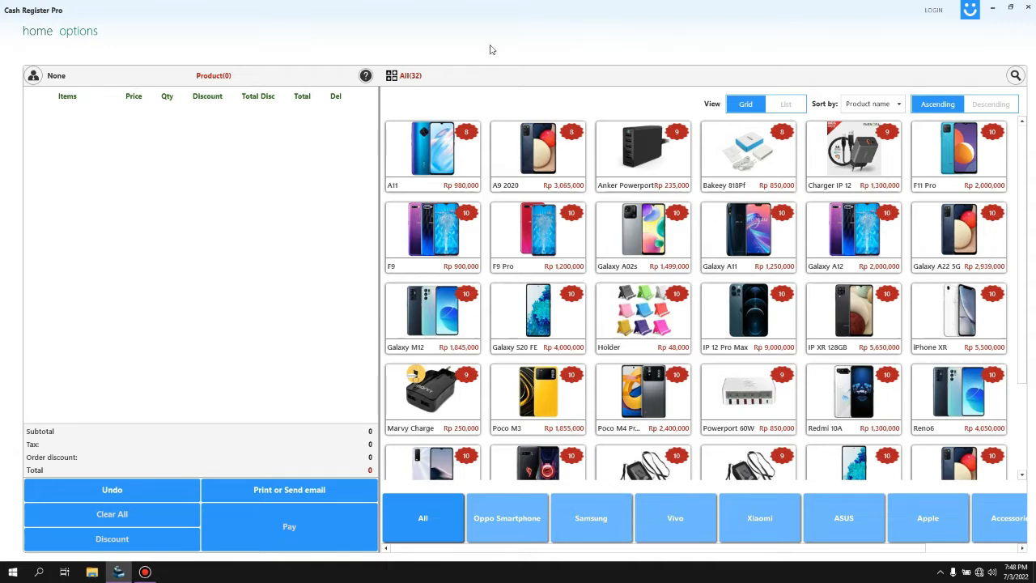
Step: Open the options page to view the About details showing version 2.0.6.5
{"action": "left_click", "coordinate": [88, 34]}
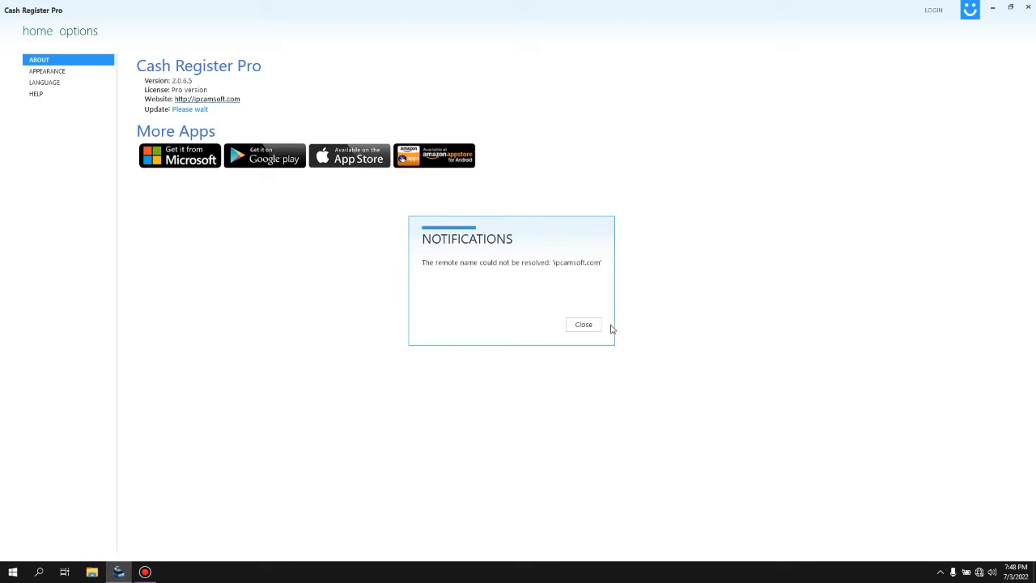
Step: Dismiss the 'ipcamsoft.com' notification, return to the home sales screen, and bring up the login form
{"action": "left_click", "coordinate": [583, 324]}
{"action": "left_click", "coordinate": [41, 32]}
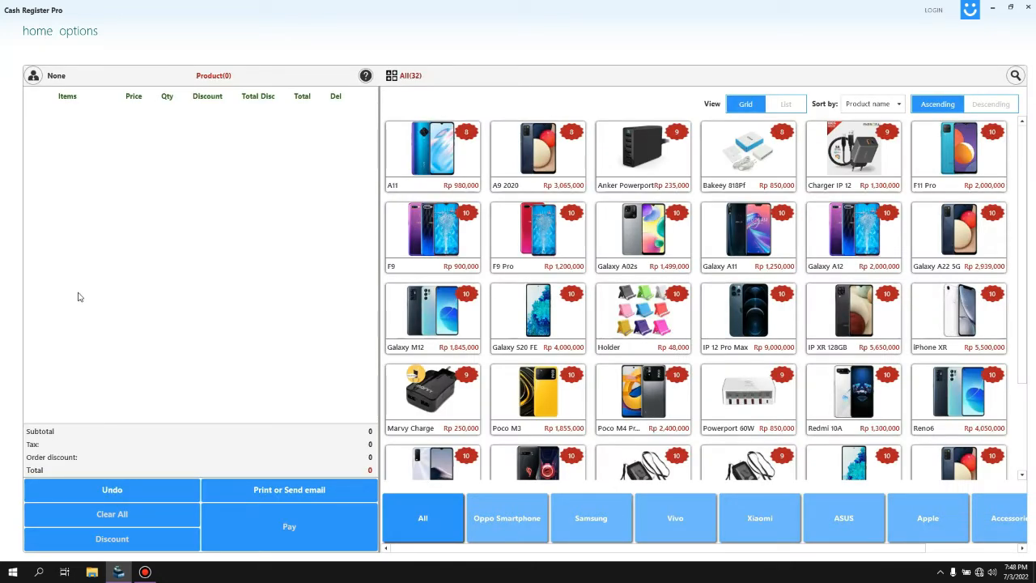
{"action": "left_click", "coordinate": [932, 9]}
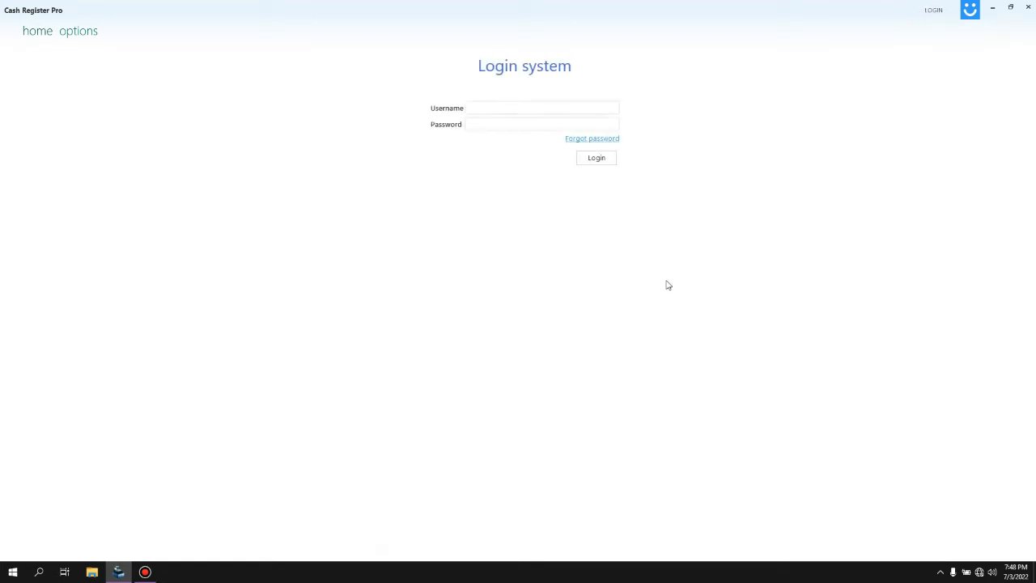
Step: Sign in with the admin username and account password, then open the settings section
{"action": "left_click", "coordinate": [559, 107]}
{"action": "type", "text": "admin"}
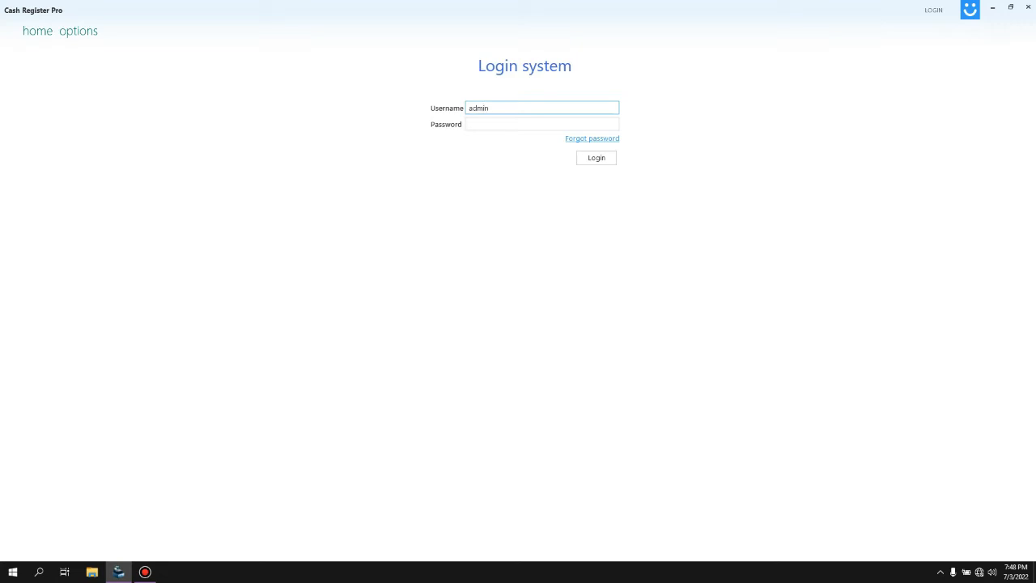
{"action": "left_click", "coordinate": [540, 124]}
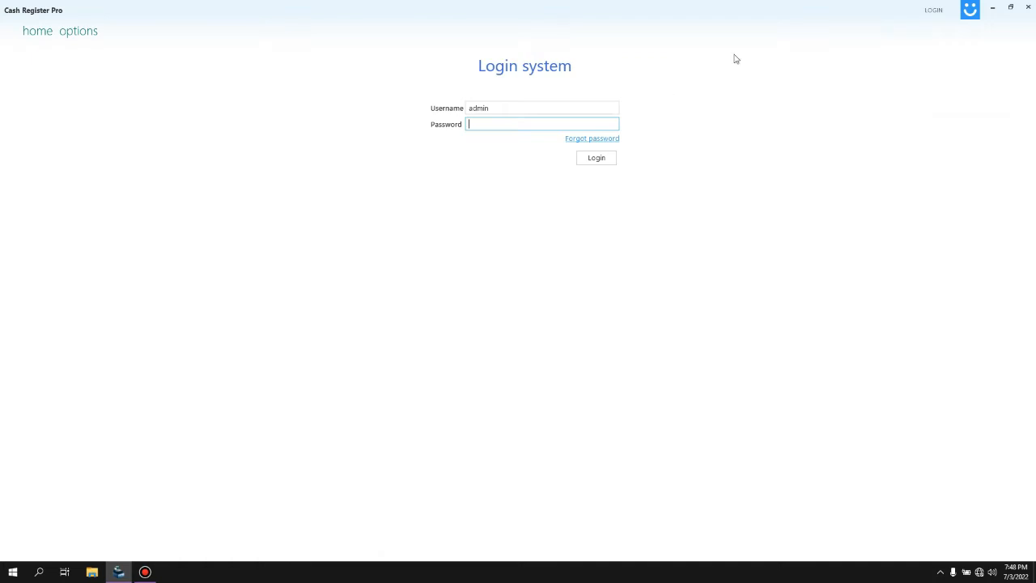
{"action": "type", "text": "ad"}
{"action": "key", "text": "Return"}
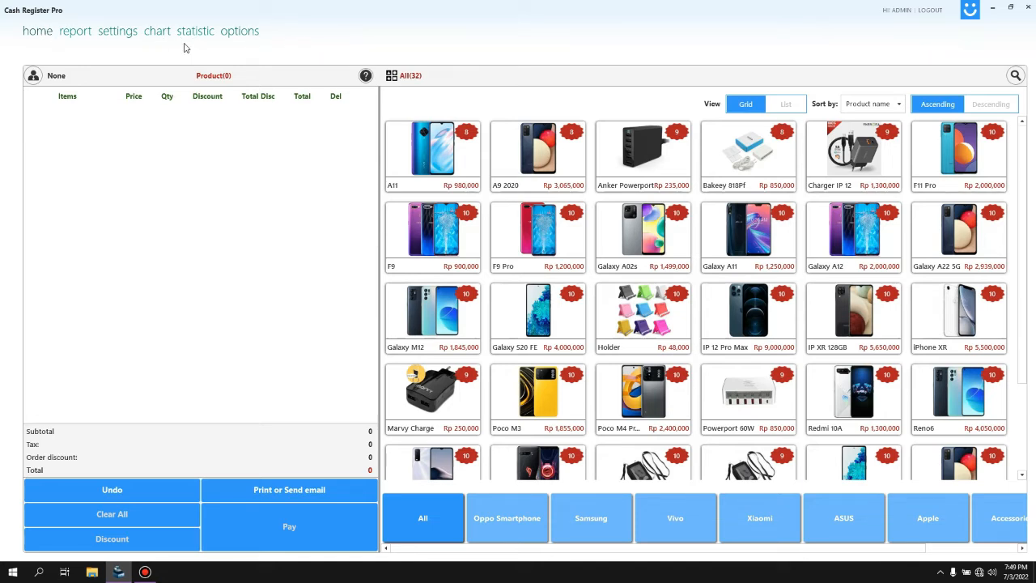
{"action": "left_click", "coordinate": [123, 37]}
Step: In the CURRENCY list, open the Rp currency (ID 25) in the Edit Currency dialog
{"action": "left_click", "coordinate": [45, 72]}
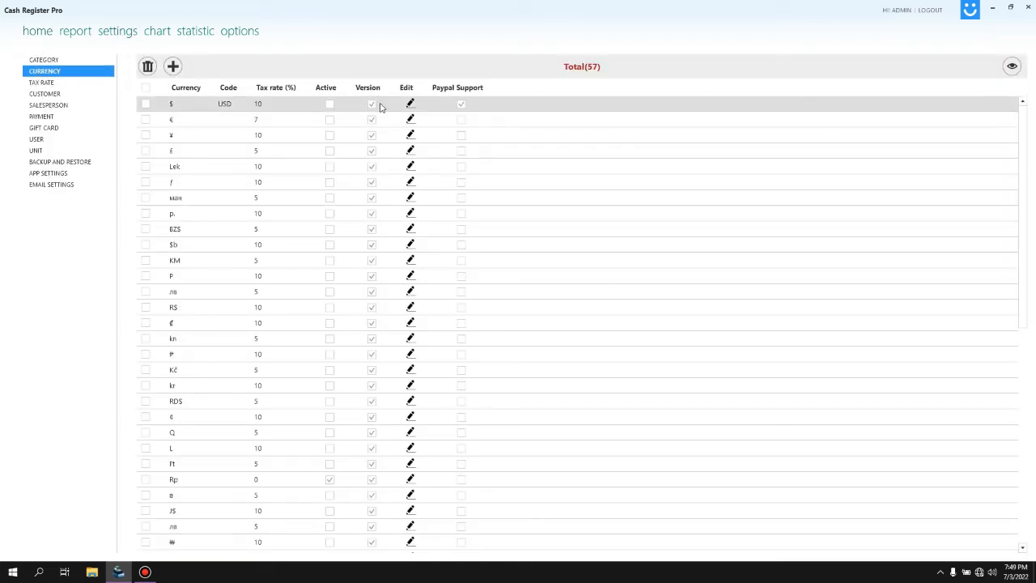
{"action": "left_click", "coordinate": [316, 111]}
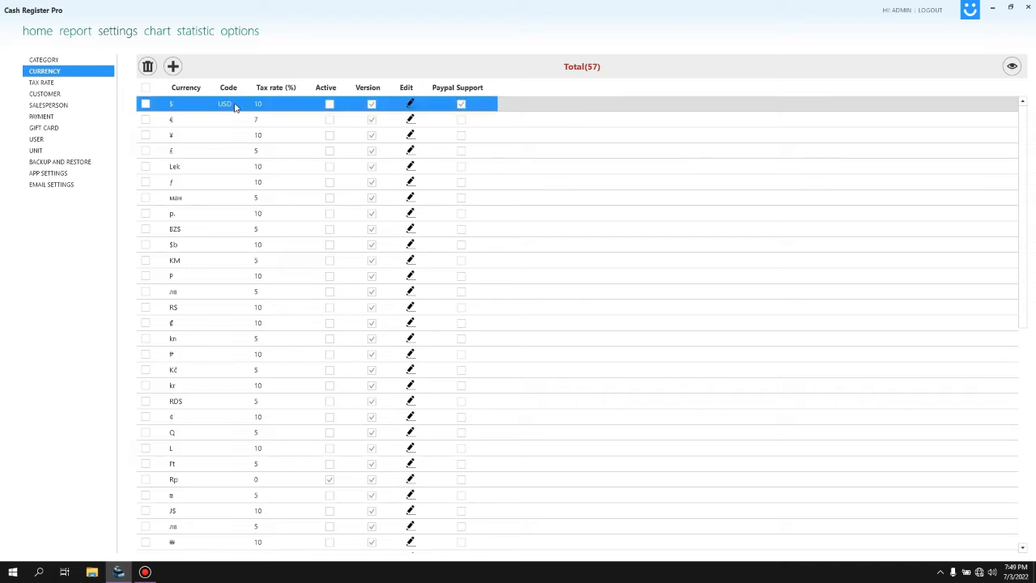
{"action": "left_click", "coordinate": [215, 478]}
{"action": "scroll", "coordinate": [243, 494], "scroll_direction": "down", "scroll_amount": 4}
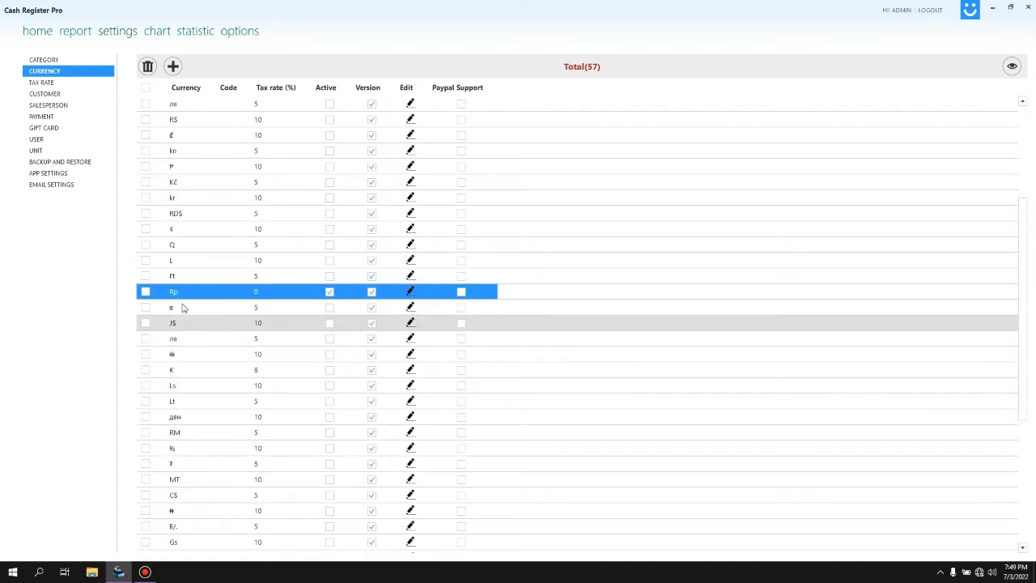
{"action": "left_click", "coordinate": [411, 291]}
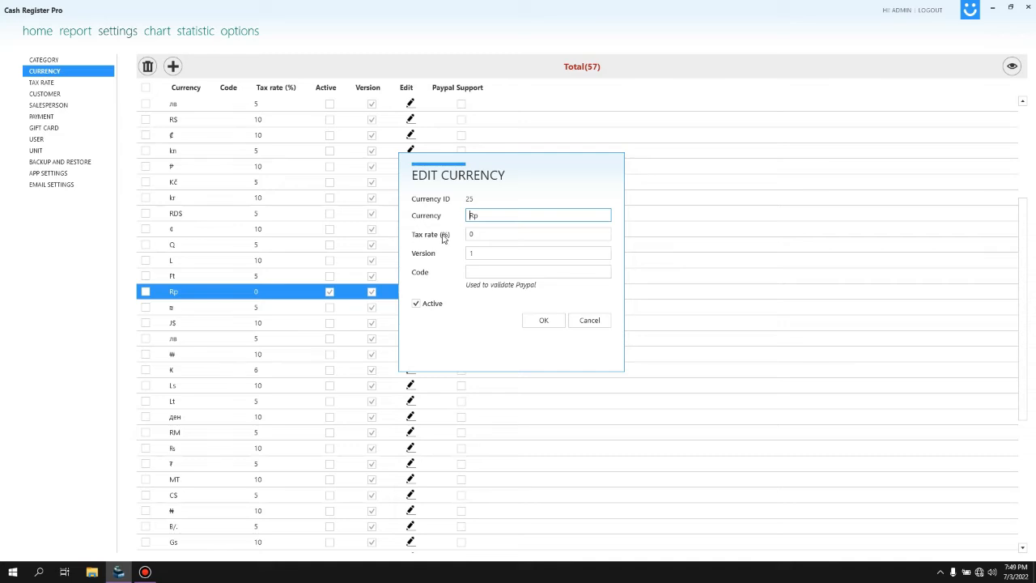
Step: Keep Rp's tax rate at 0%, toggle Active off and back on, and confirm with OK
{"action": "left_click", "coordinate": [505, 234]}
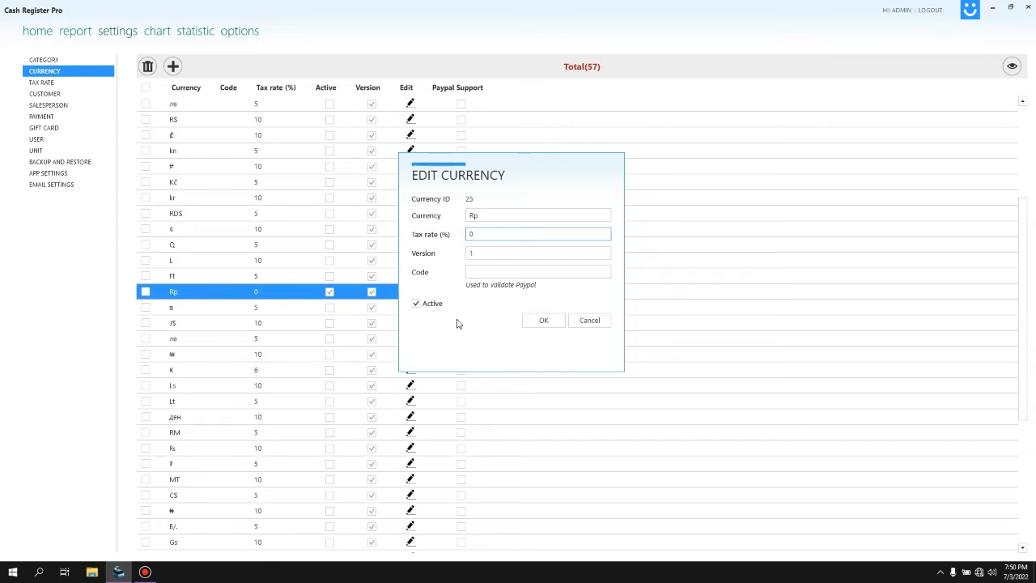
{"action": "left_click", "coordinate": [417, 304]}
{"action": "left_click", "coordinate": [417, 303]}
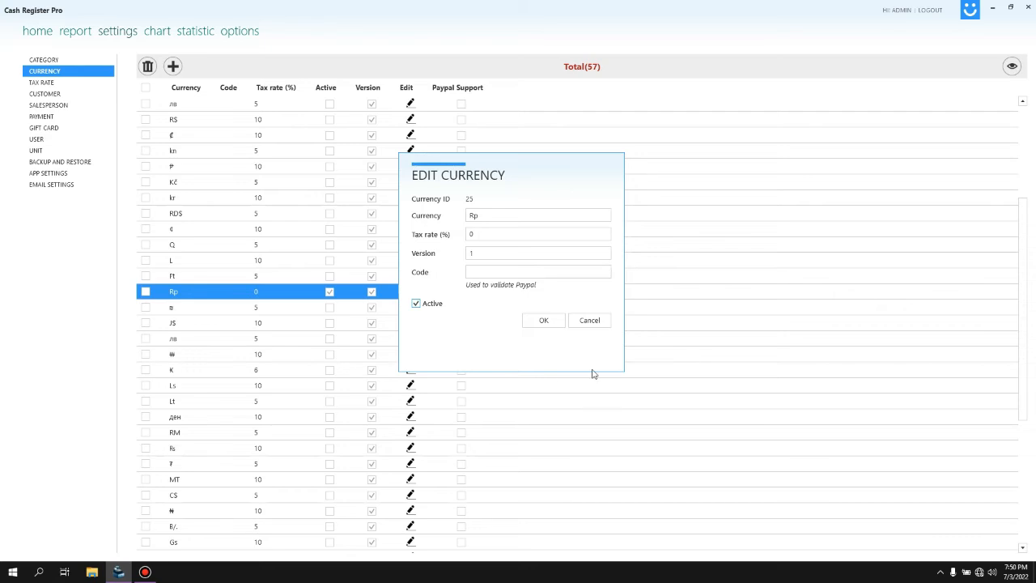
{"action": "left_click", "coordinate": [559, 324]}
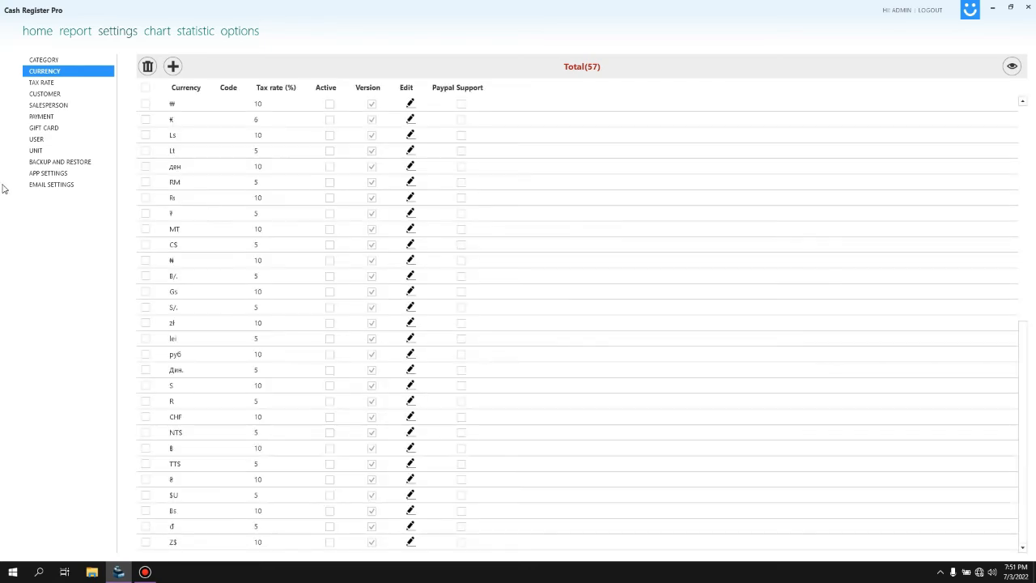
Step: Open APP SETTINGS and scroll through Configurations down to the Store info section
{"action": "left_click", "coordinate": [53, 174]}
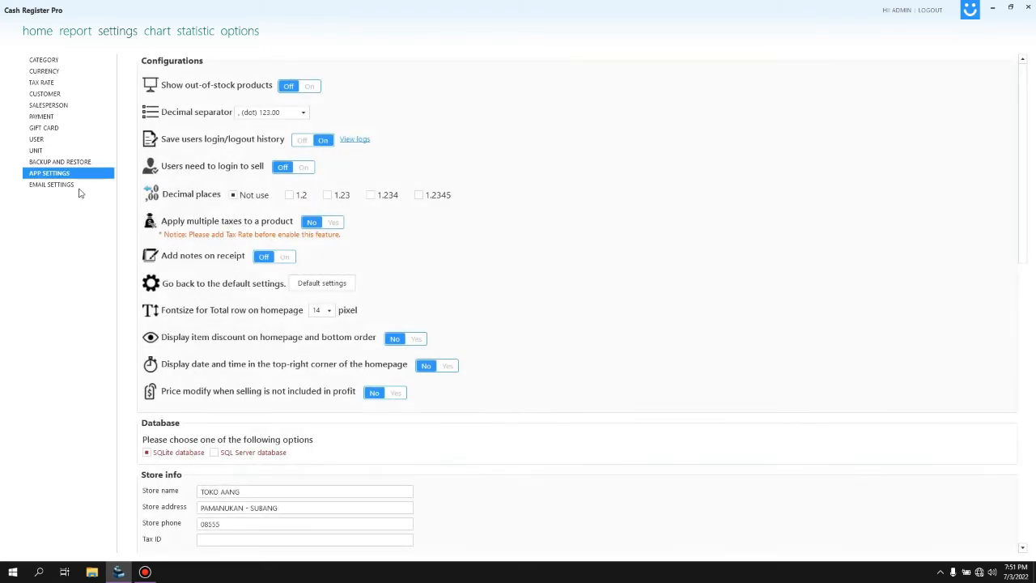
{"action": "scroll", "coordinate": [277, 65], "scroll_direction": "down", "scroll_amount": 3}
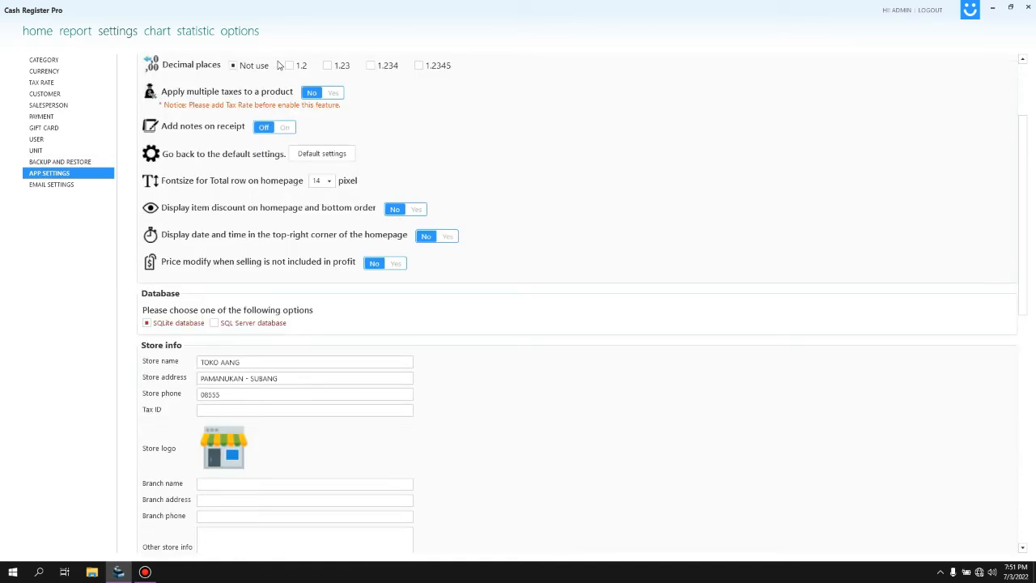
{"action": "scroll", "coordinate": [347, 203], "scroll_direction": "up", "scroll_amount": 3}
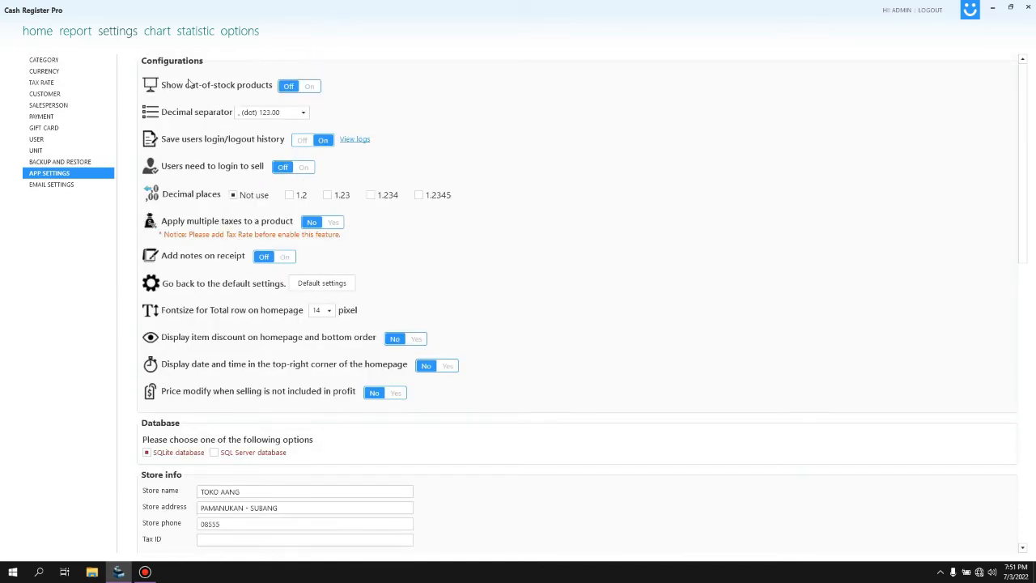
{"action": "scroll", "coordinate": [154, 194], "scroll_direction": "down", "scroll_amount": 1}
{"action": "scroll", "coordinate": [210, 142], "scroll_direction": "up", "scroll_amount": 1}
{"action": "scroll", "coordinate": [219, 113], "scroll_direction": "down", "scroll_amount": 2}
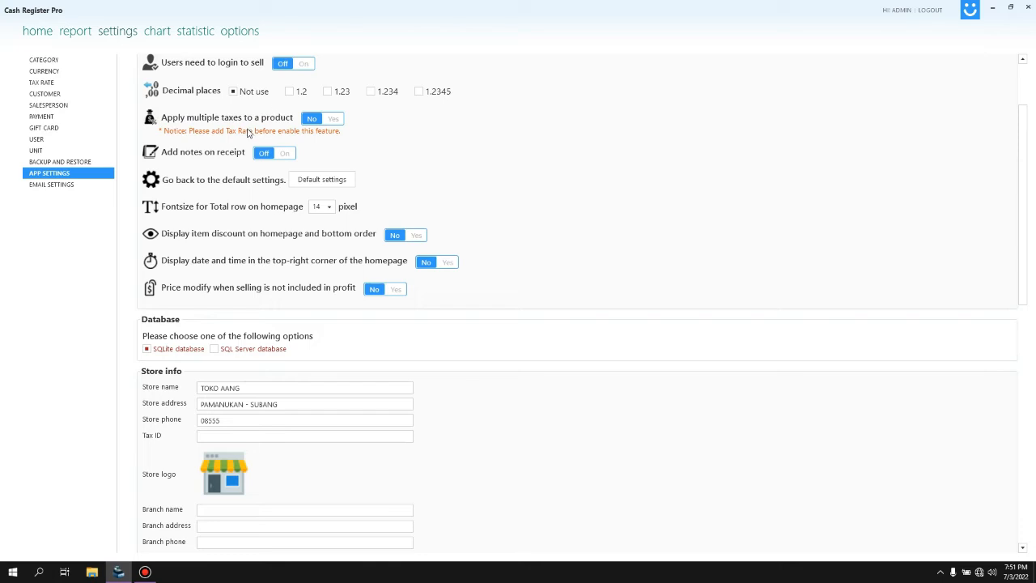
{"action": "scroll", "coordinate": [195, 332], "scroll_direction": "down", "scroll_amount": 3}
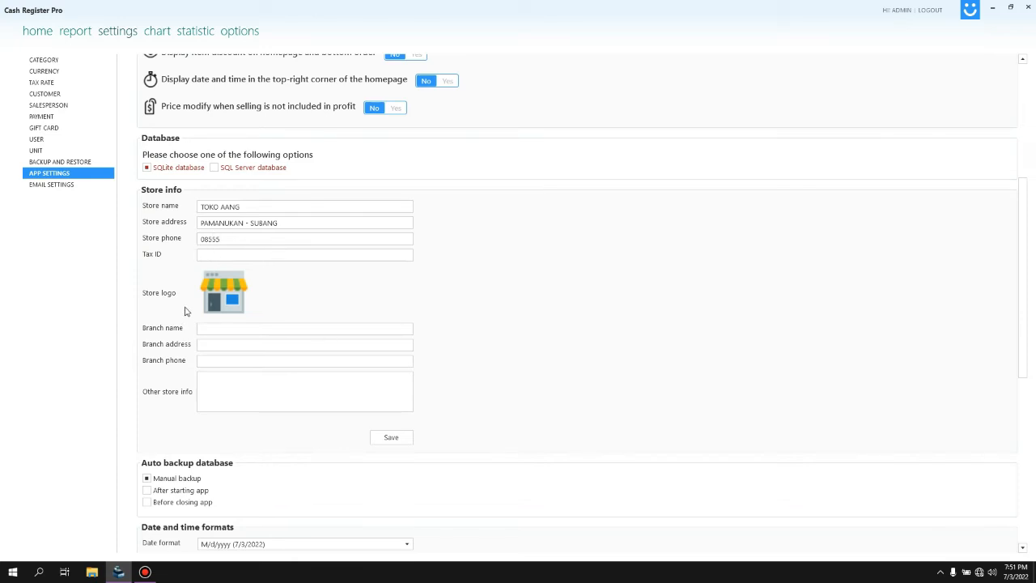
{"action": "scroll", "coordinate": [198, 305], "scroll_direction": "down", "scroll_amount": 1}
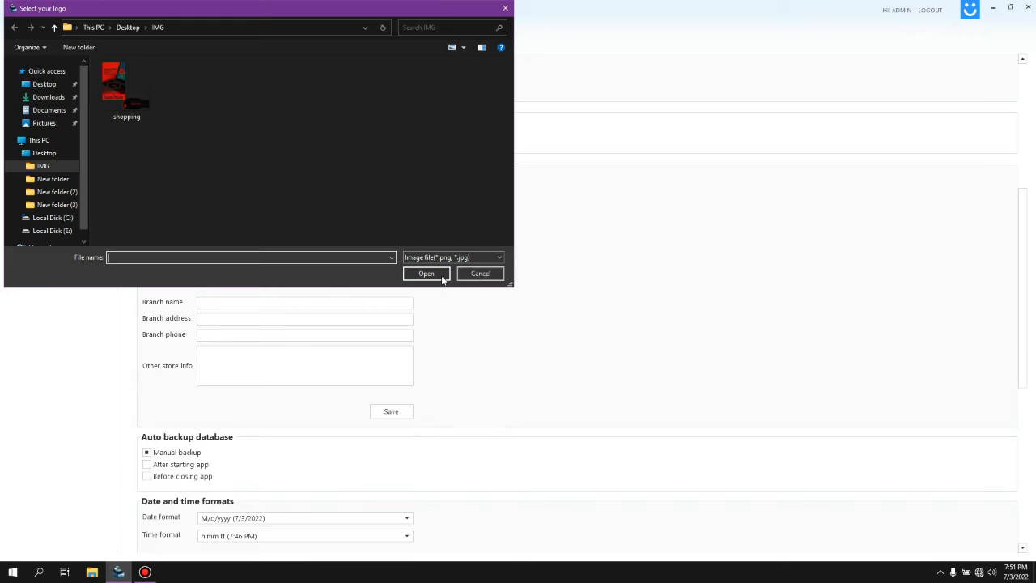
Step: Cancel the Select your logo dialog, keeping the existing shop-icon store logo
{"action": "left_click", "coordinate": [486, 275]}
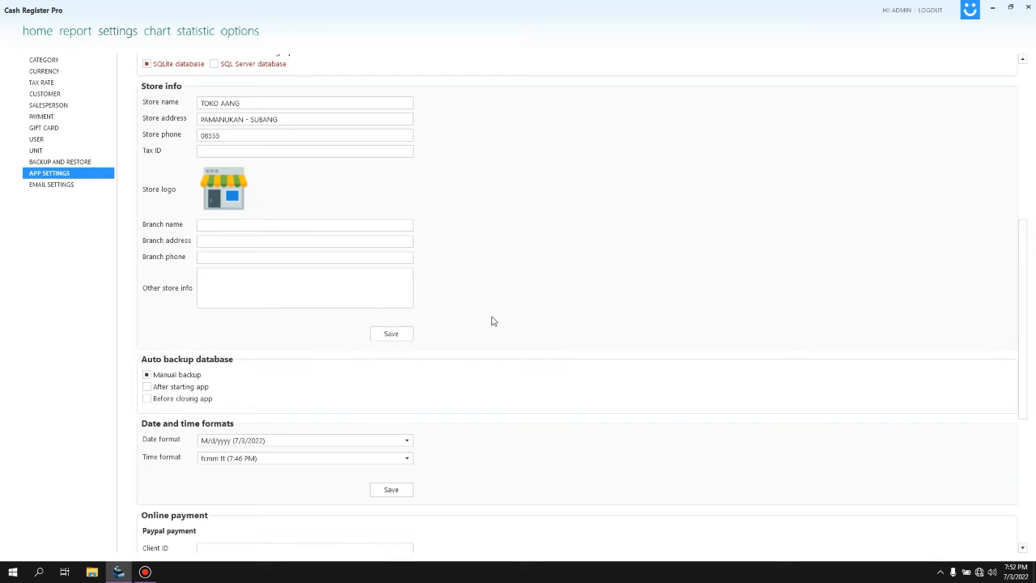
Step: Scroll down to the Online payment, Invoice and Printer settings, briefly checking the taskbar calendar
{"action": "scroll", "coordinate": [446, 329], "scroll_direction": "down", "scroll_amount": 3}
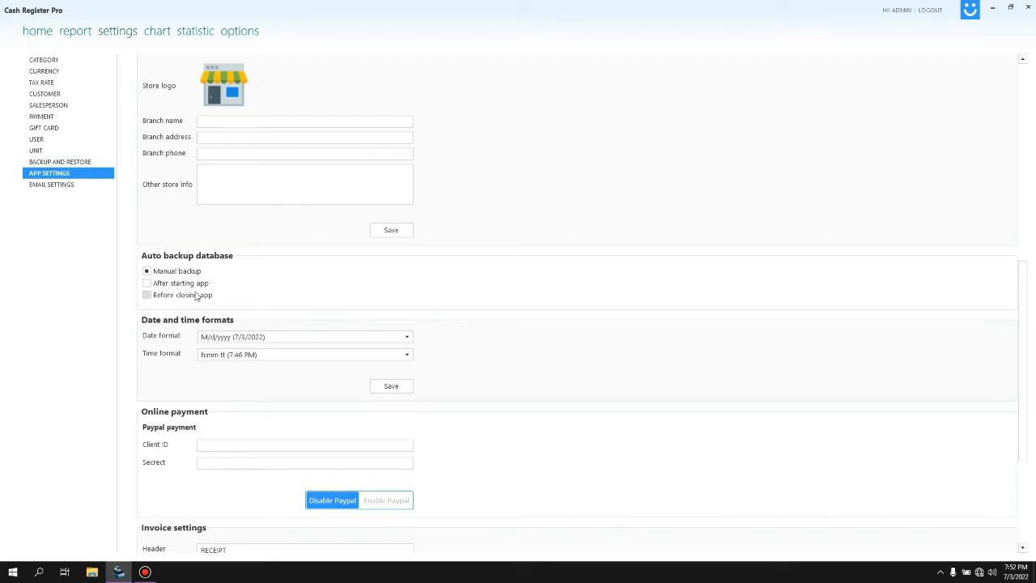
{"action": "scroll", "coordinate": [197, 297], "scroll_direction": "down", "scroll_amount": 2}
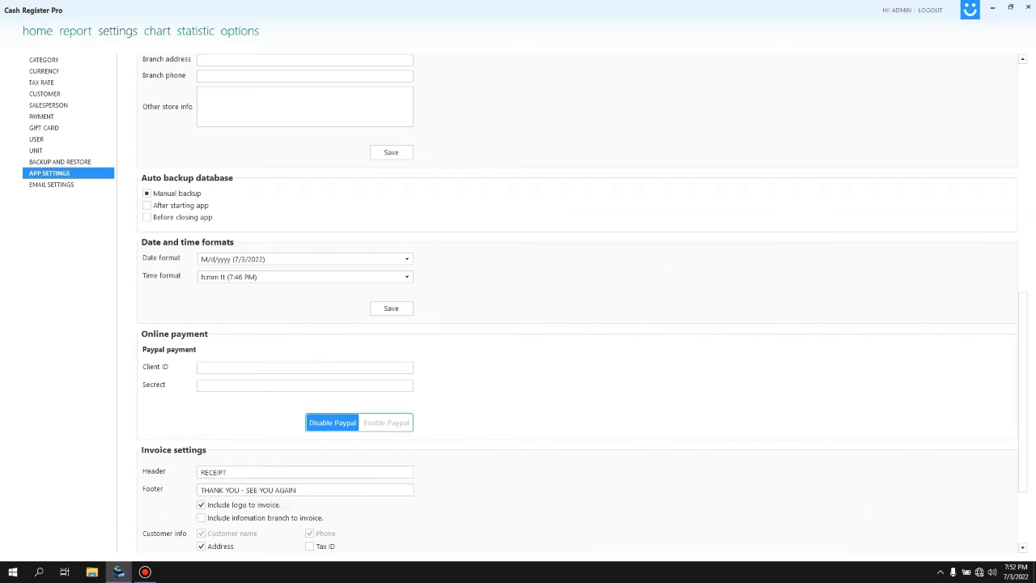
{"action": "left_click", "coordinate": [1023, 576]}
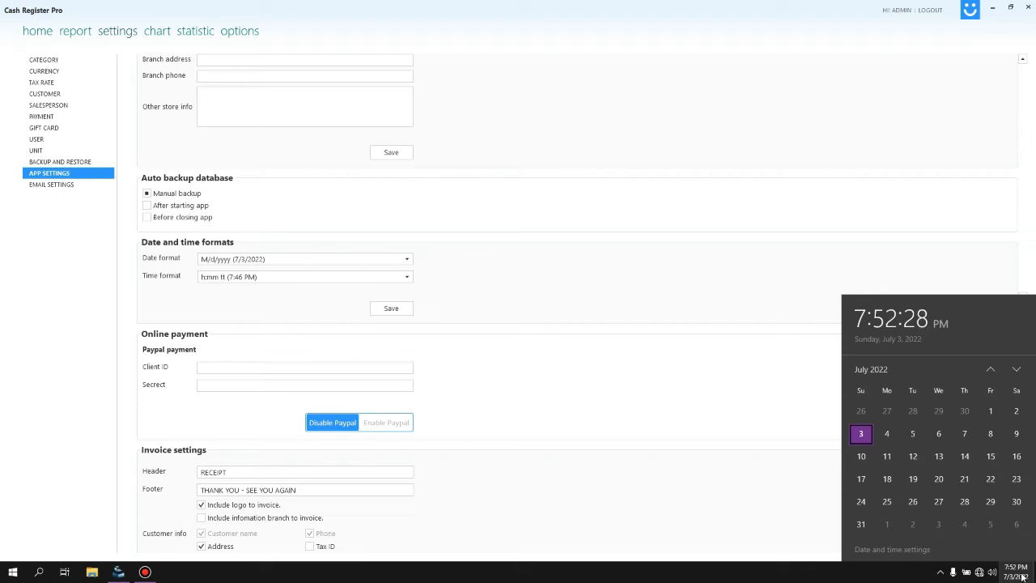
{"action": "left_click", "coordinate": [605, 343]}
{"action": "scroll", "coordinate": [606, 343], "scroll_direction": "down", "scroll_amount": 1}
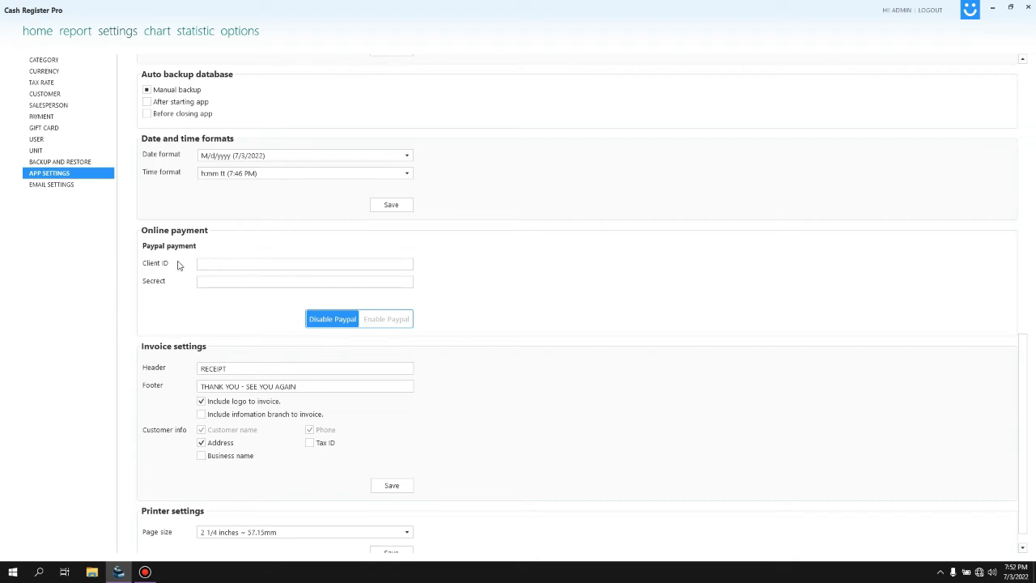
{"action": "left_click", "coordinate": [403, 264]}
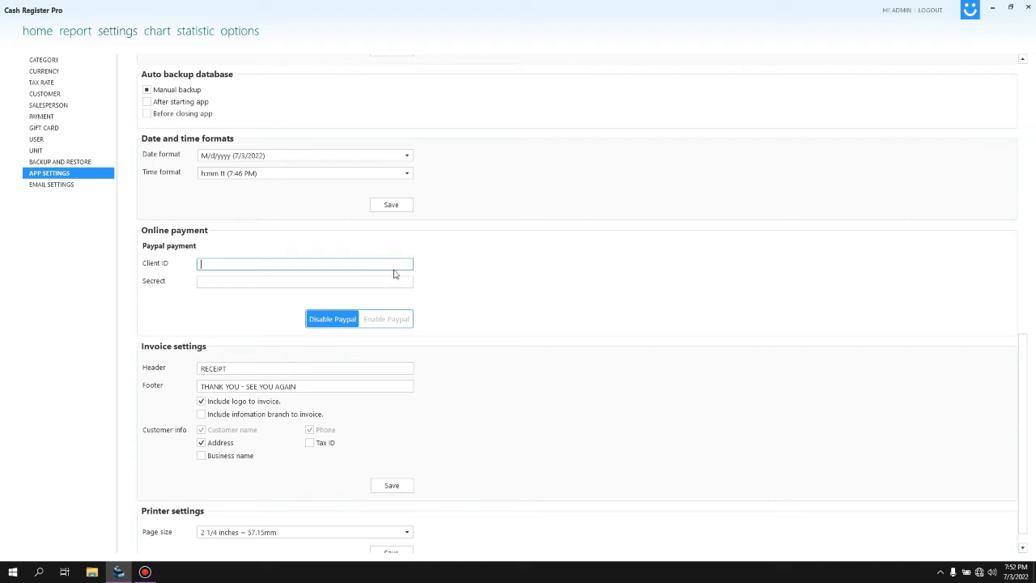
{"action": "left_click", "coordinate": [380, 281]}
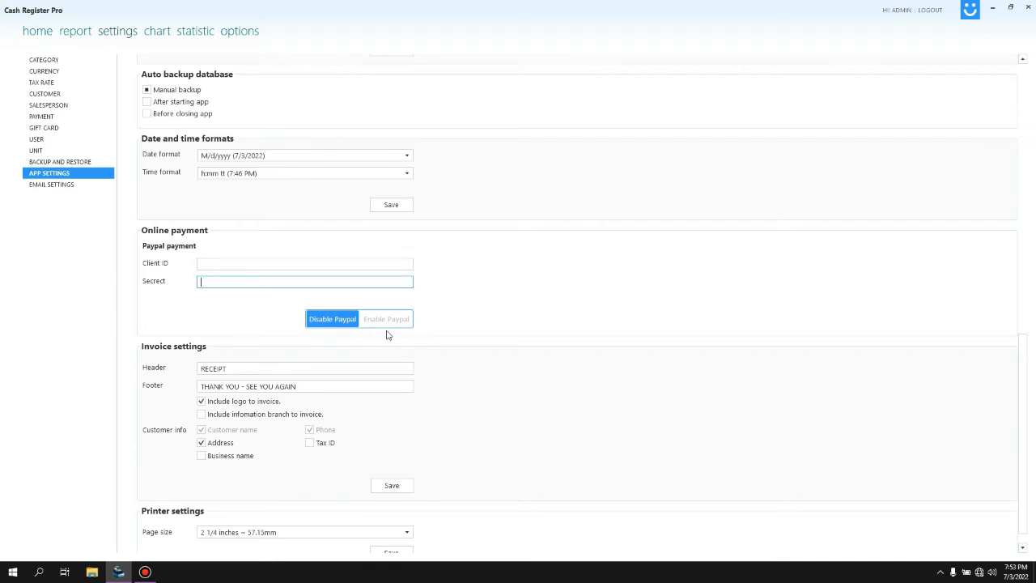
{"action": "scroll", "coordinate": [387, 335], "scroll_direction": "down", "scroll_amount": 1}
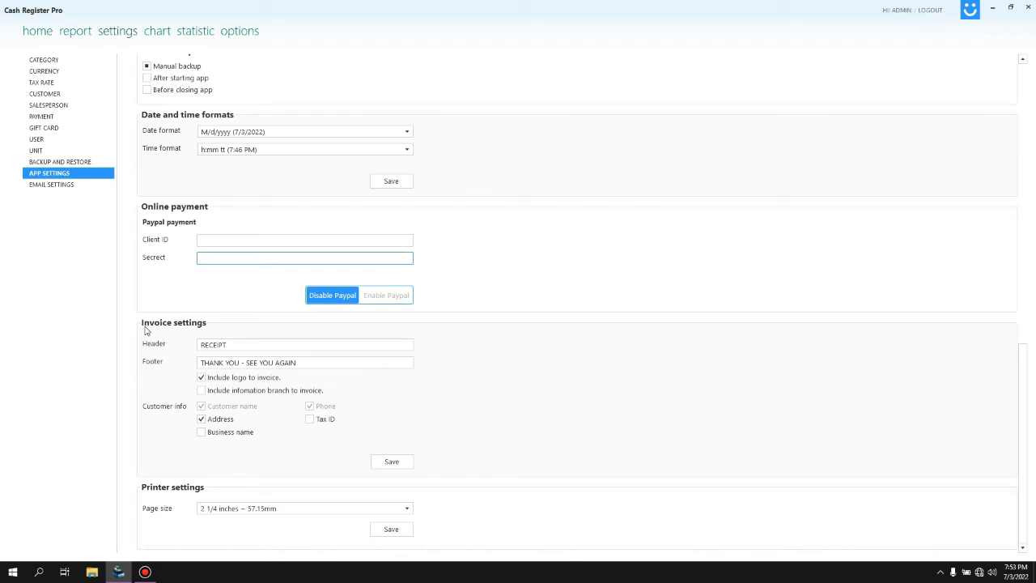
{"action": "left_click", "coordinate": [261, 342]}
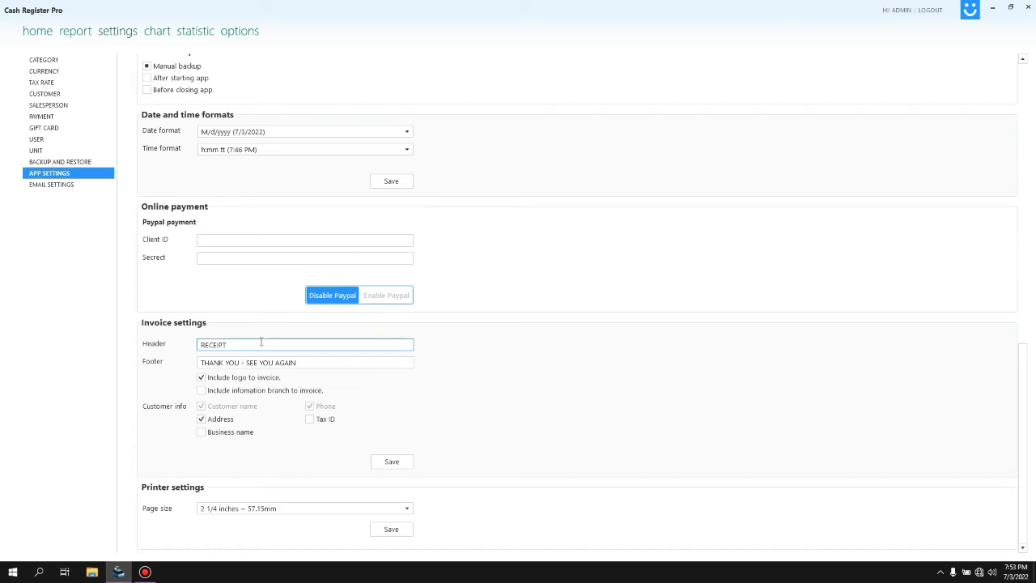
Step: Leave the footer text and Address option unchanged, keep page size 57.15mm, then open EMAIL SETTINGS
{"action": "left_click", "coordinate": [307, 367]}
{"action": "left_click_drag", "start_coordinate": [313, 363], "coordinate": [162, 365]}
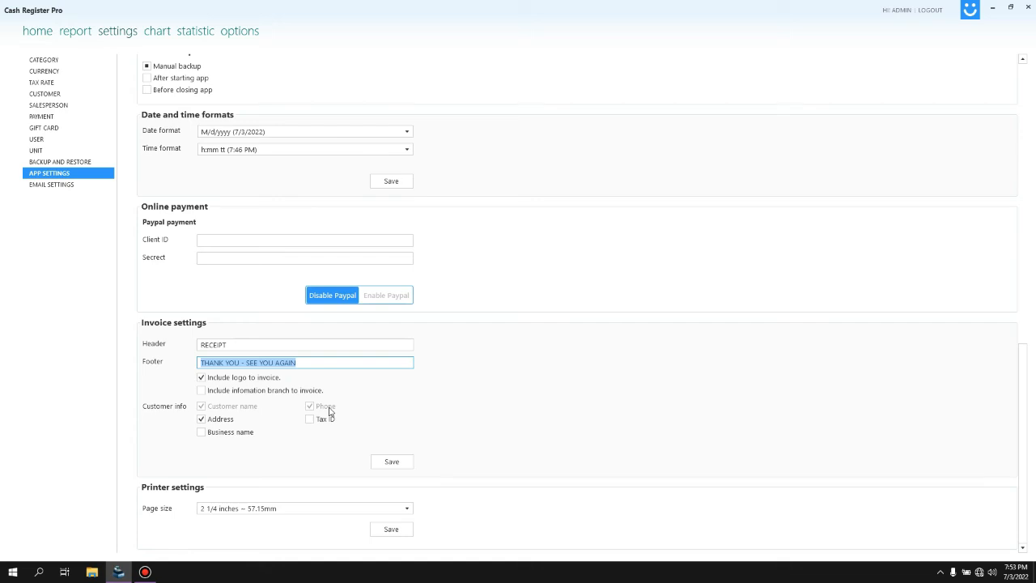
{"action": "left_click", "coordinate": [204, 420]}
{"action": "left_click", "coordinate": [203, 421]}
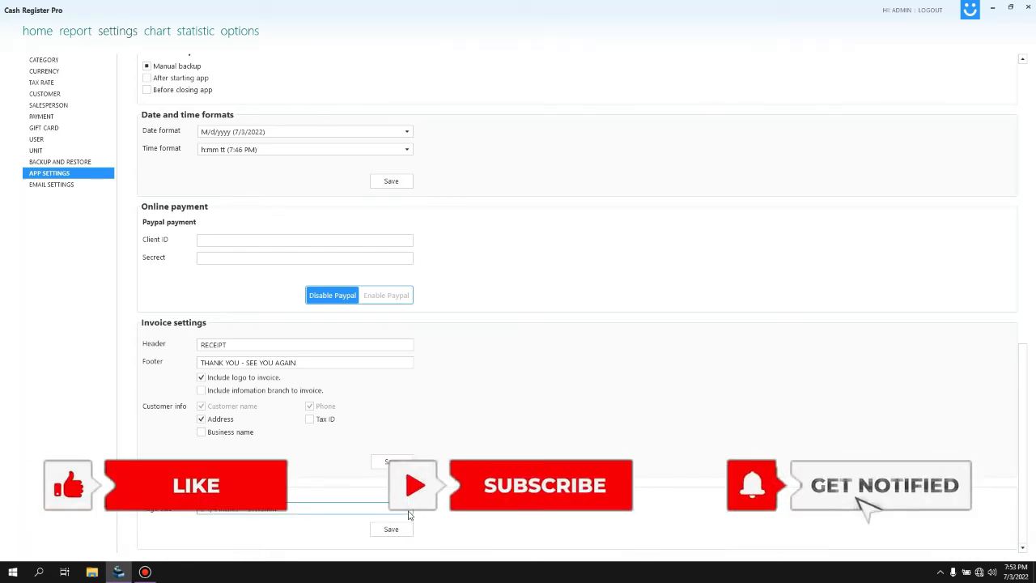
{"action": "left_click", "coordinate": [298, 515]}
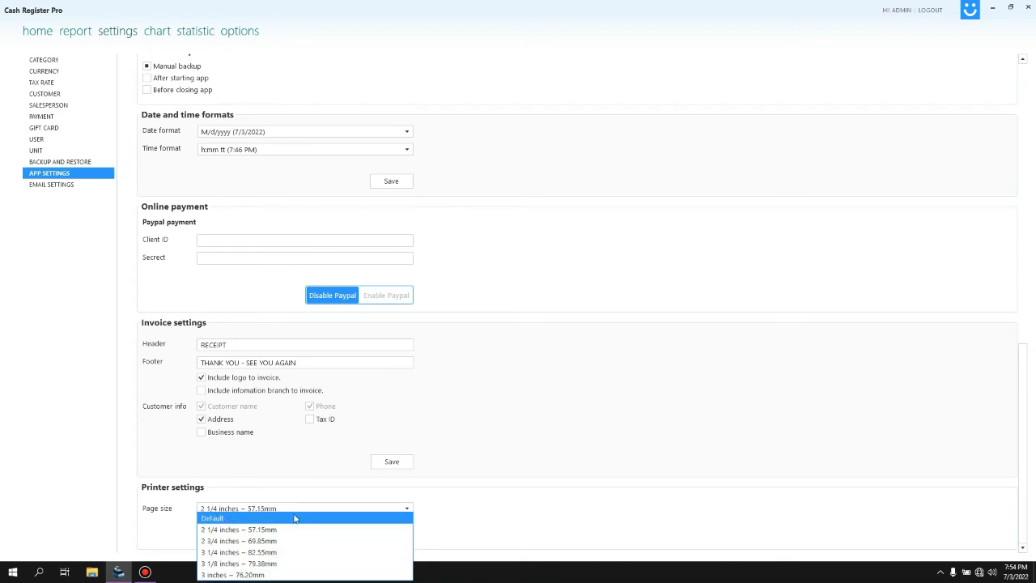
{"action": "left_click", "coordinate": [561, 462]}
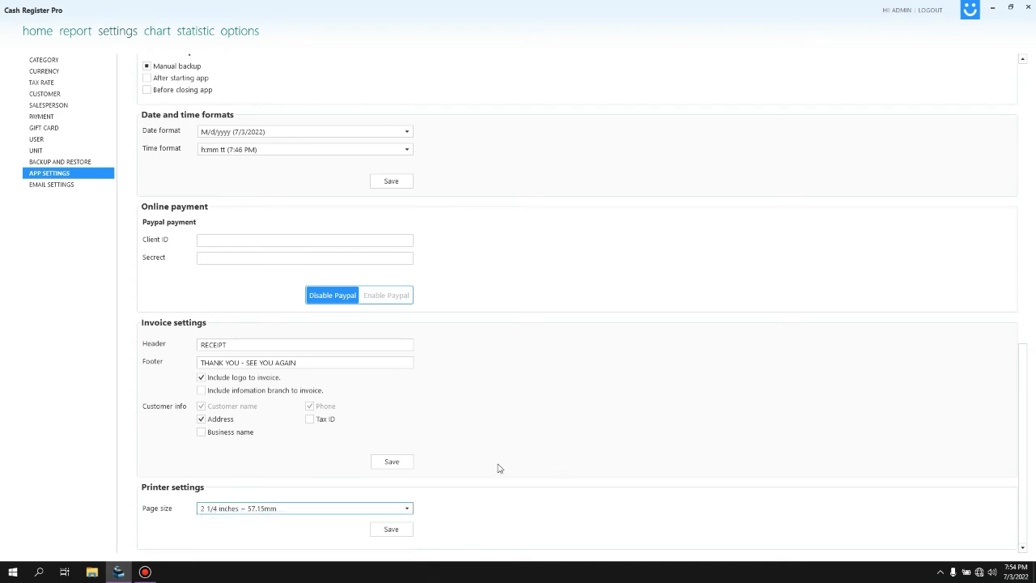
{"action": "left_click", "coordinate": [64, 184]}
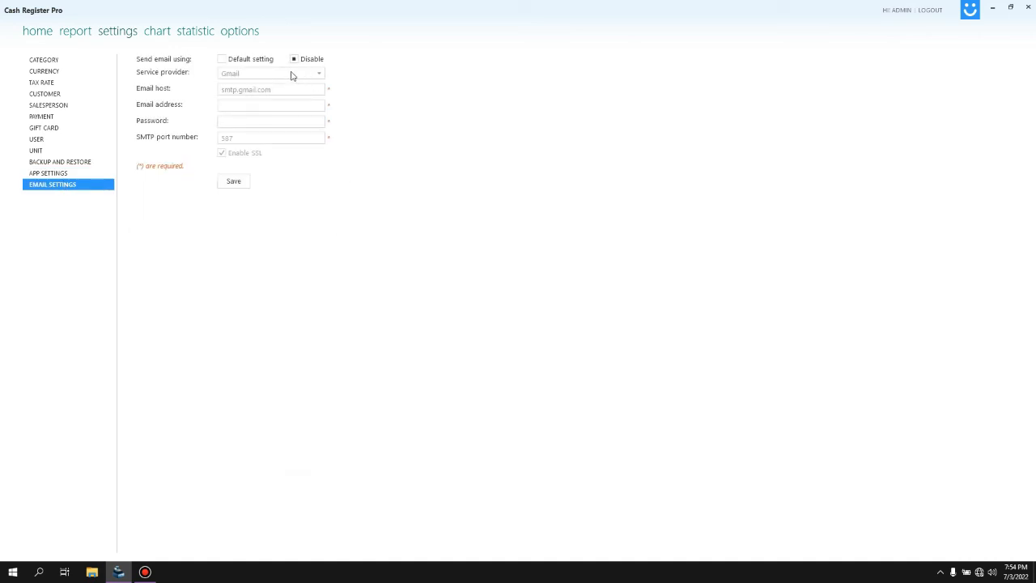
Step: Enable email with the Default setting and Gmail as provider, then select the e-mail address and password fields
{"action": "left_click", "coordinate": [260, 65]}
{"action": "left_click", "coordinate": [281, 81]}
{"action": "left_click", "coordinate": [276, 84]}
{"action": "left_click", "coordinate": [289, 105]}
{"action": "left_click", "coordinate": [269, 122]}
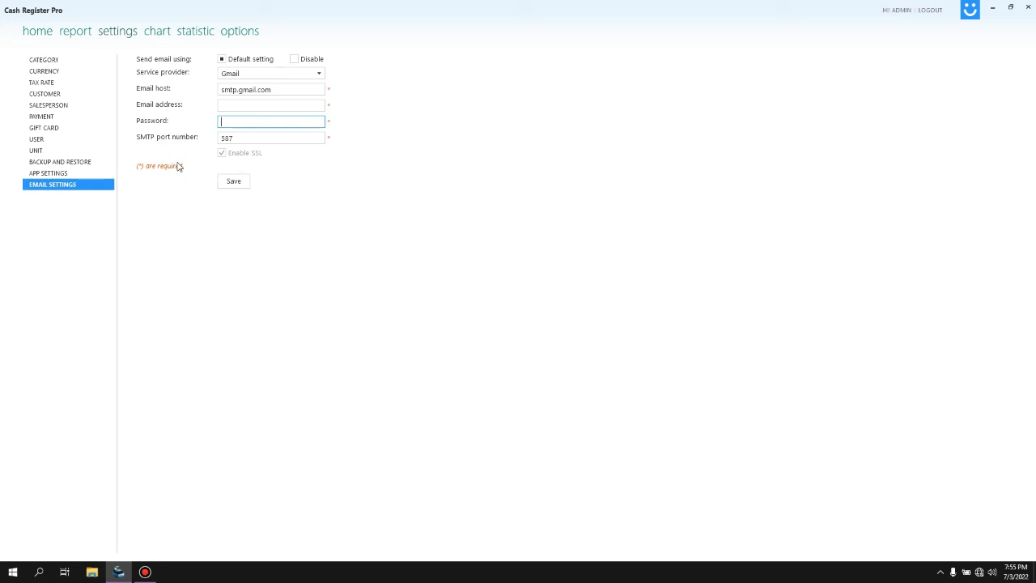
Step: Go back through App Settings to the Currency list showing all 57 currencies
{"action": "left_click", "coordinate": [49, 174]}
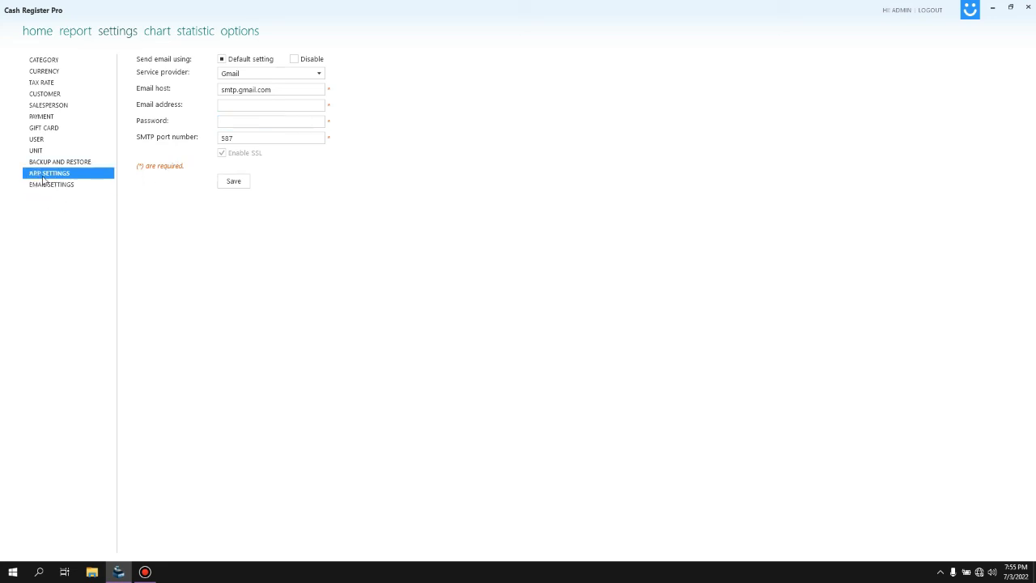
{"action": "left_click", "coordinate": [54, 74]}
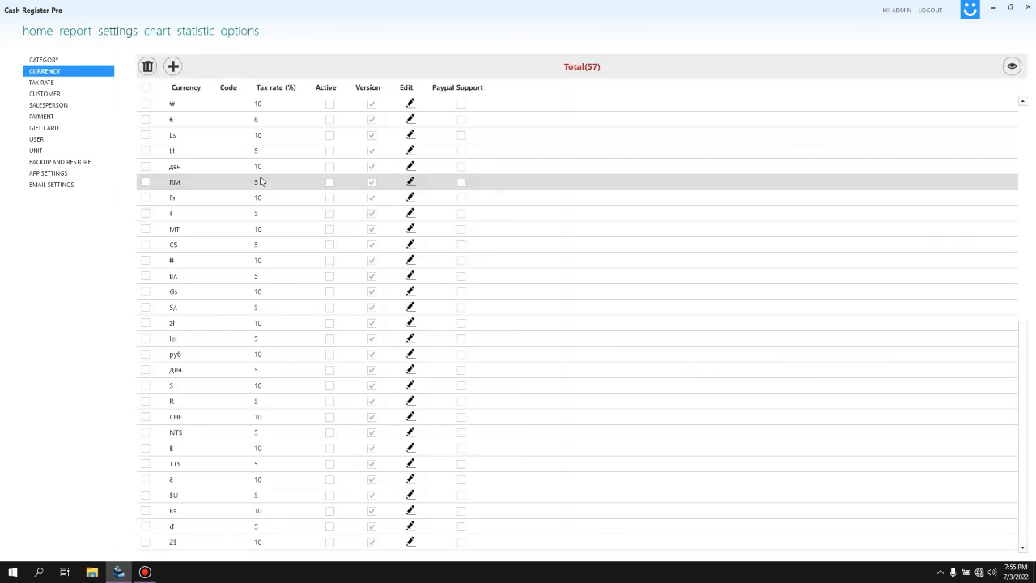